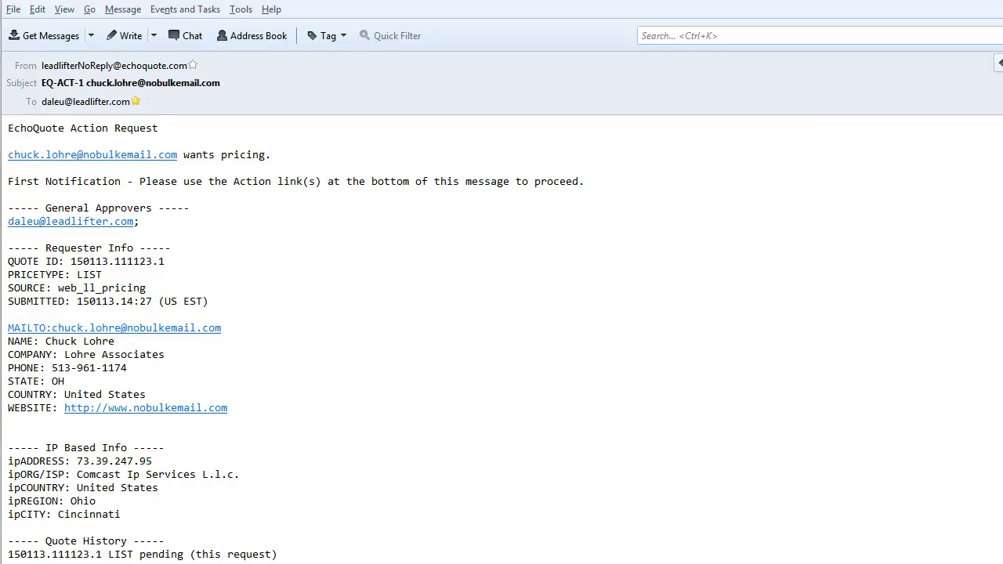
- Review the pricing request email, open its View/Edit Quote Request page and log in with the prefilled credentials
scroll(501, 338, down, 6)
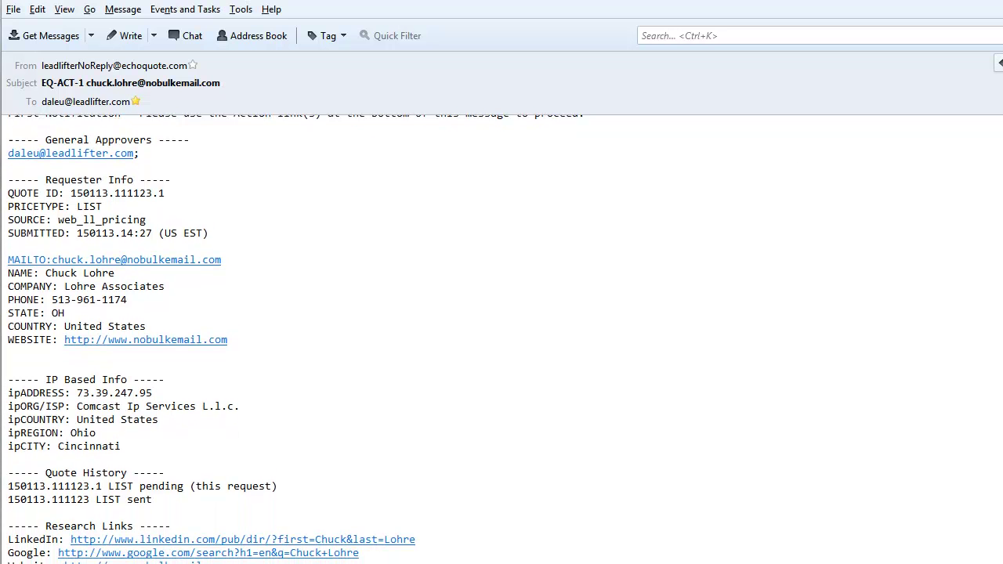
scroll(502, 338, up, 4)
scroll(501, 338, down, 7)
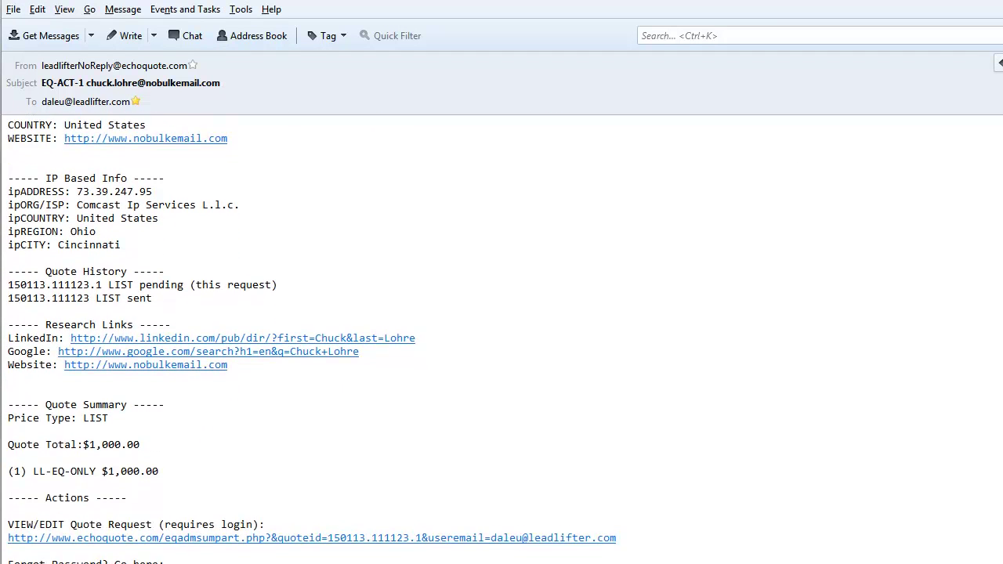
scroll(501, 339, up, 5)
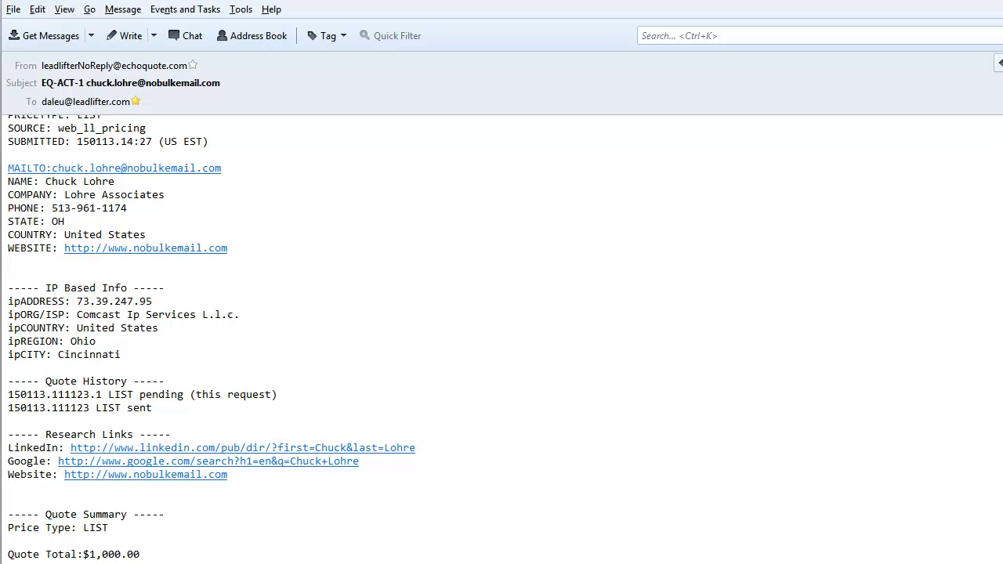
scroll(501, 337, down, 5)
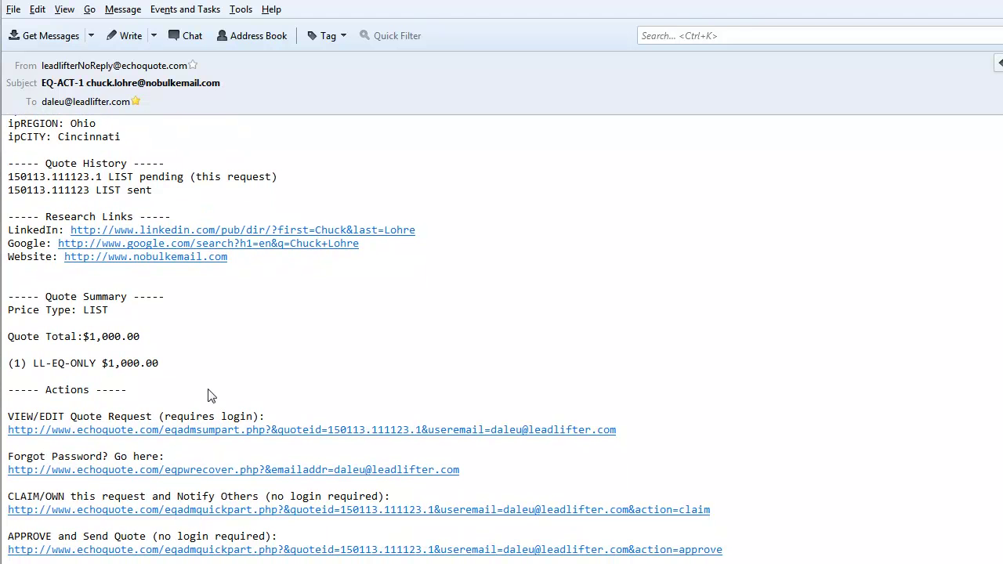
click(283, 435)
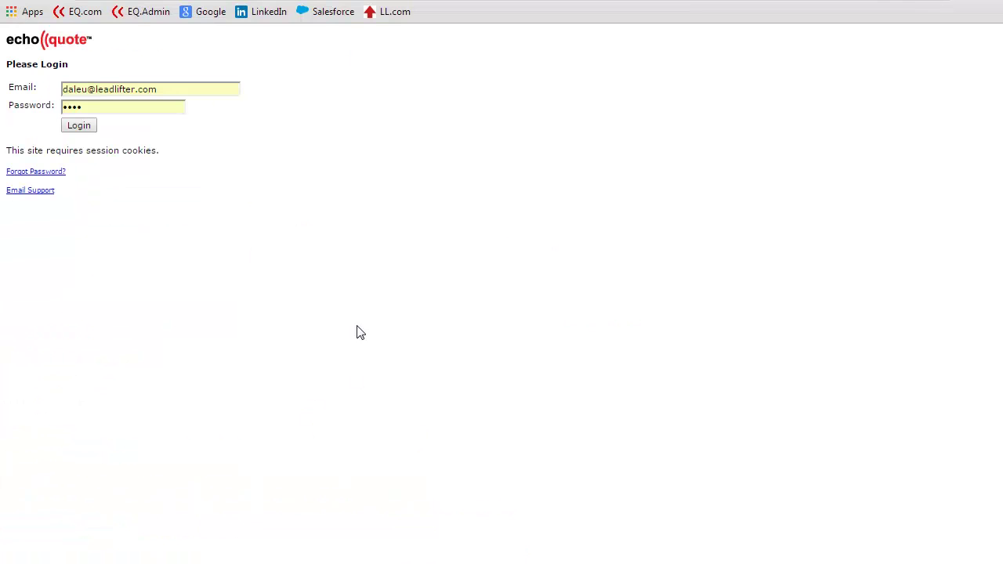
click(77, 125)
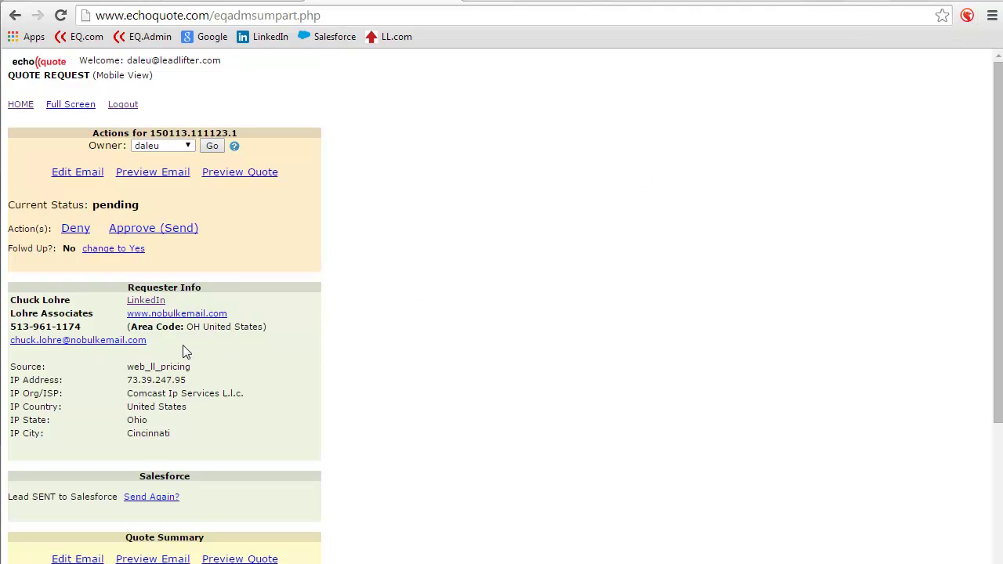
- Run an Ebsta search of Salesforce for the requester's email address and open the search results
drag(166, 342, 10, 345)
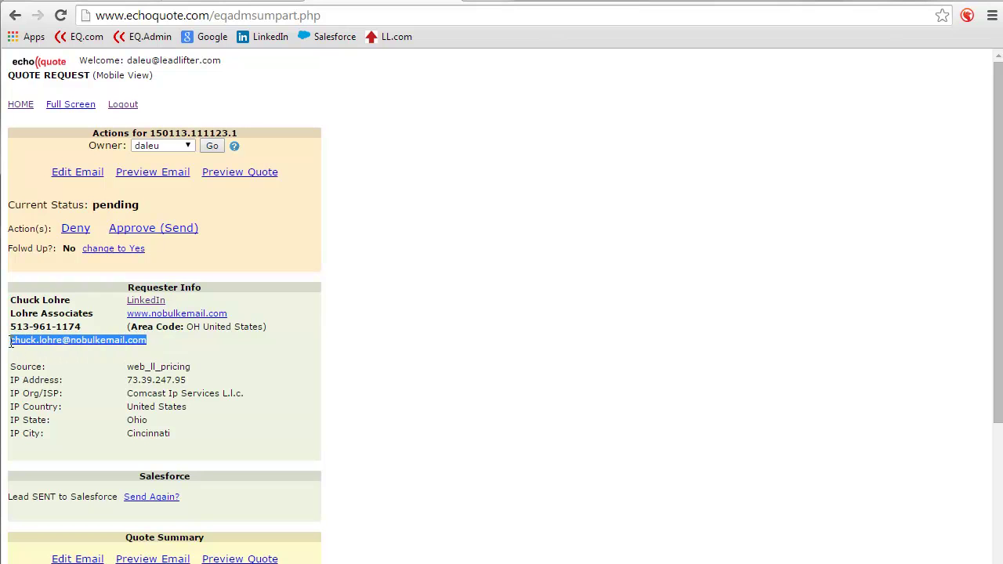
right_click(69, 342)
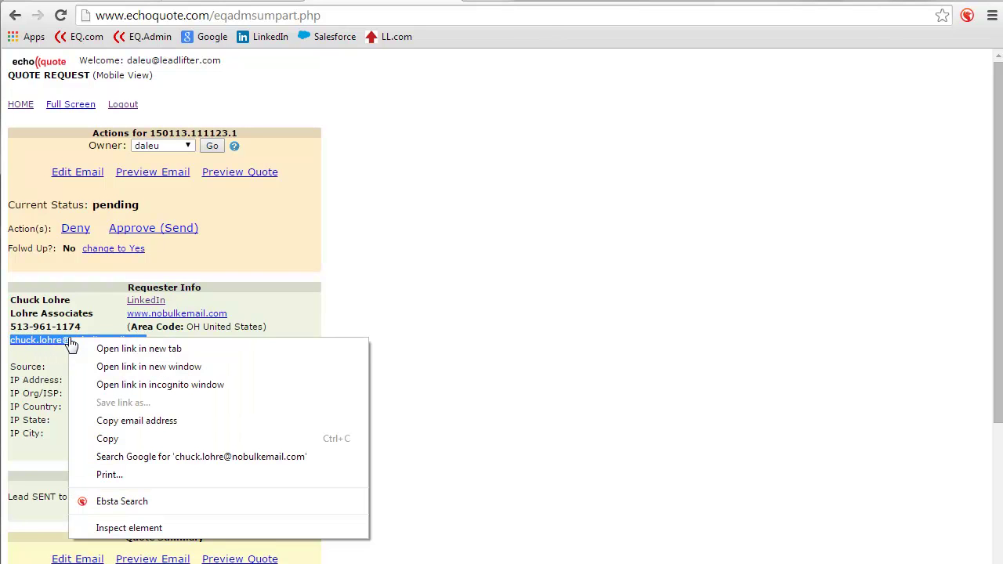
click(122, 502)
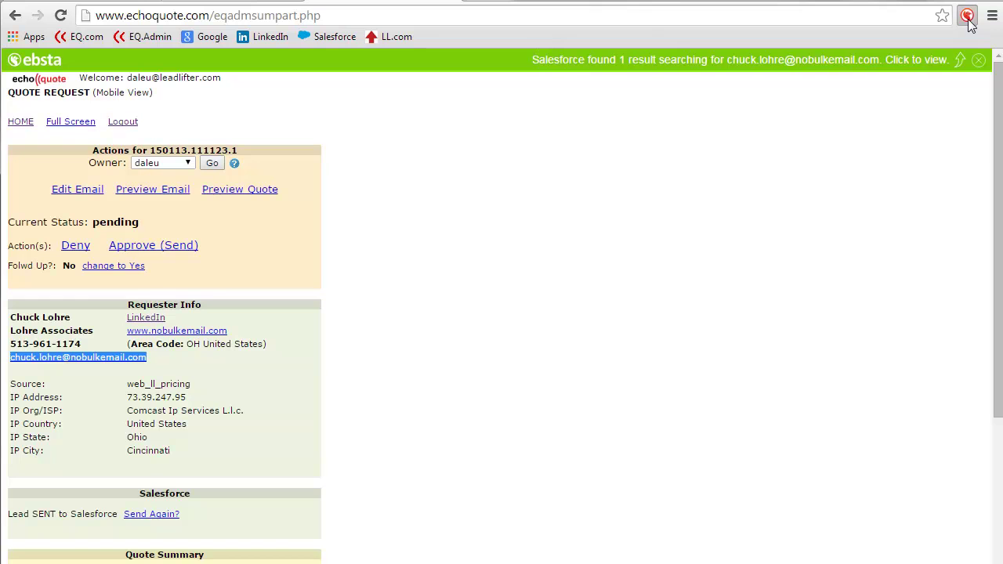
click(968, 21)
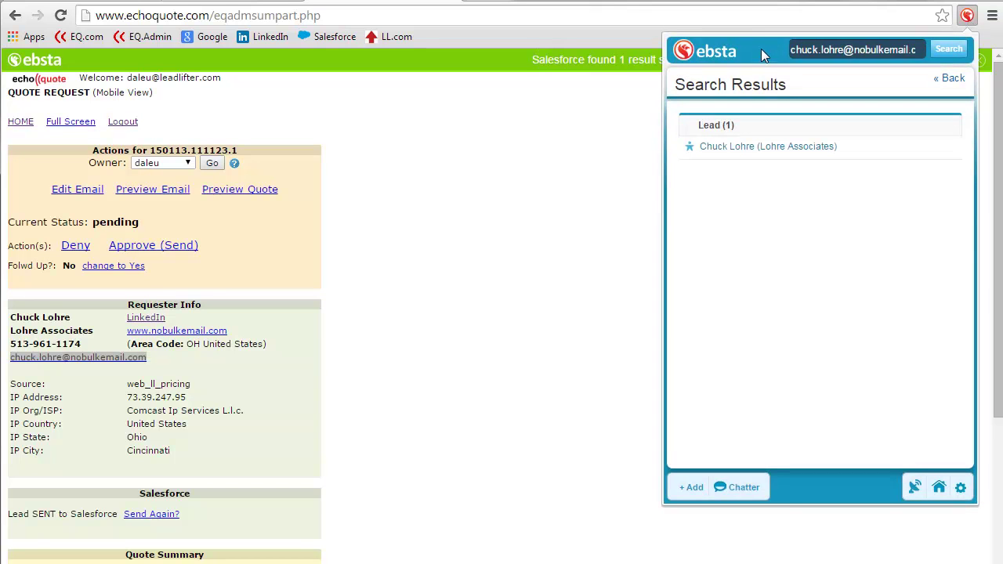
- View the matching Salesforce lead's details in Ebsta, return to the search results and close them
click(754, 153)
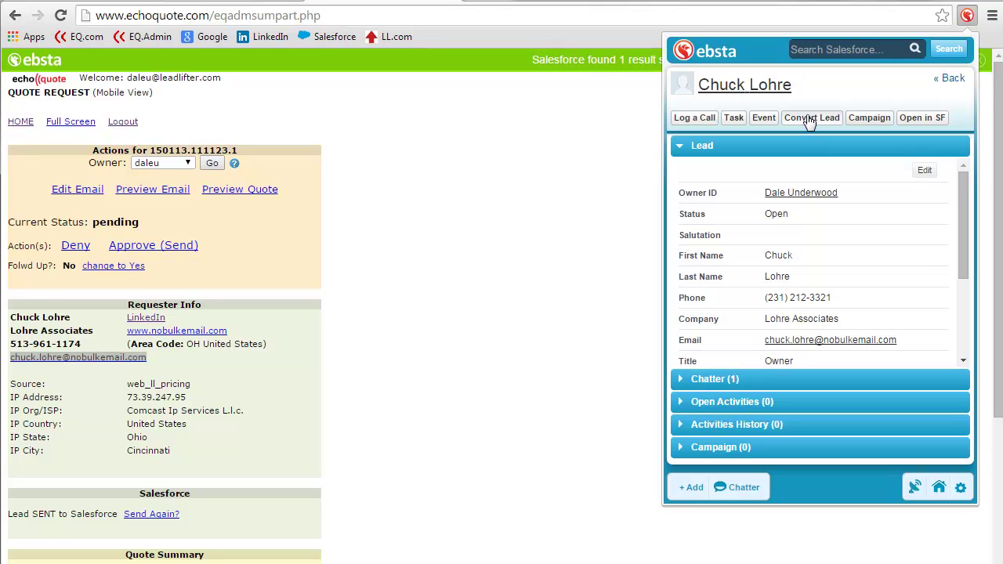
click(950, 81)
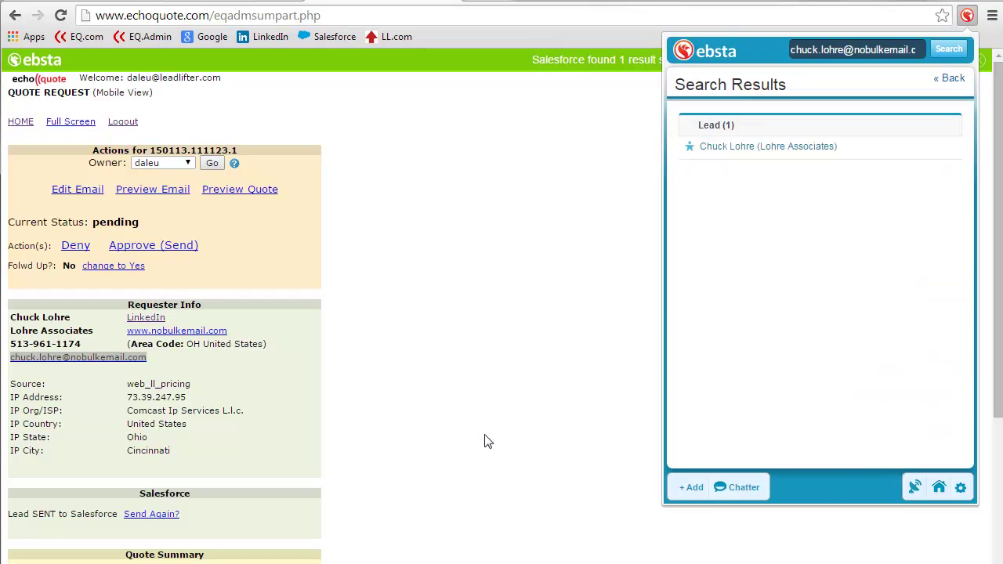
click(453, 429)
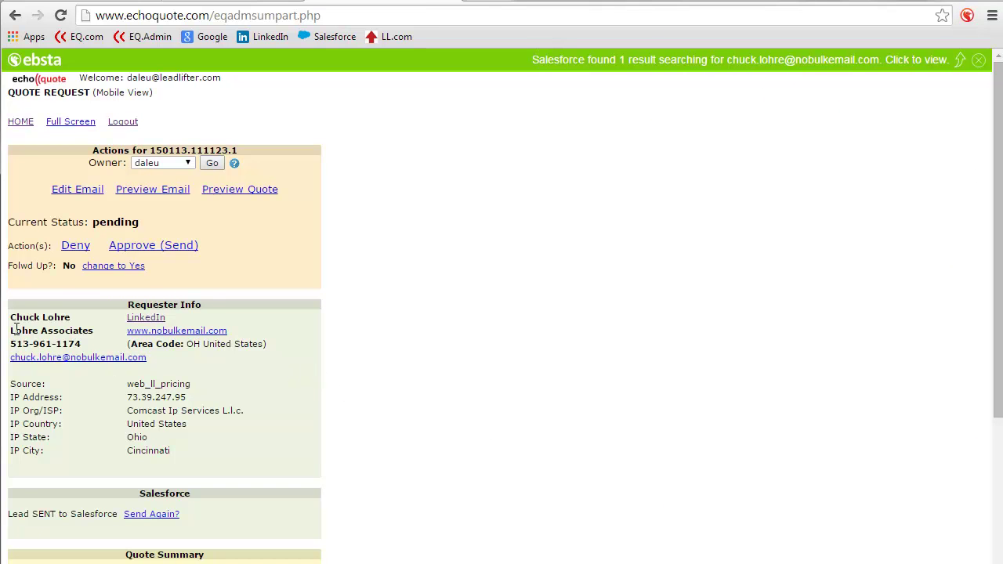
- Run an Ebsta search for the requester's company, Lohre Associates, view the results and close them
drag(94, 331, 10, 335)
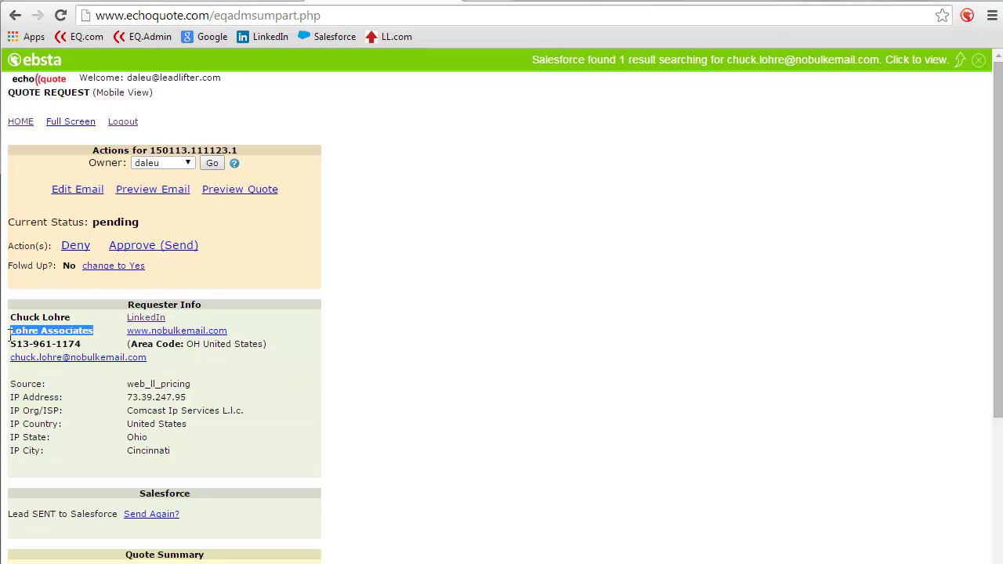
right_click(58, 332)
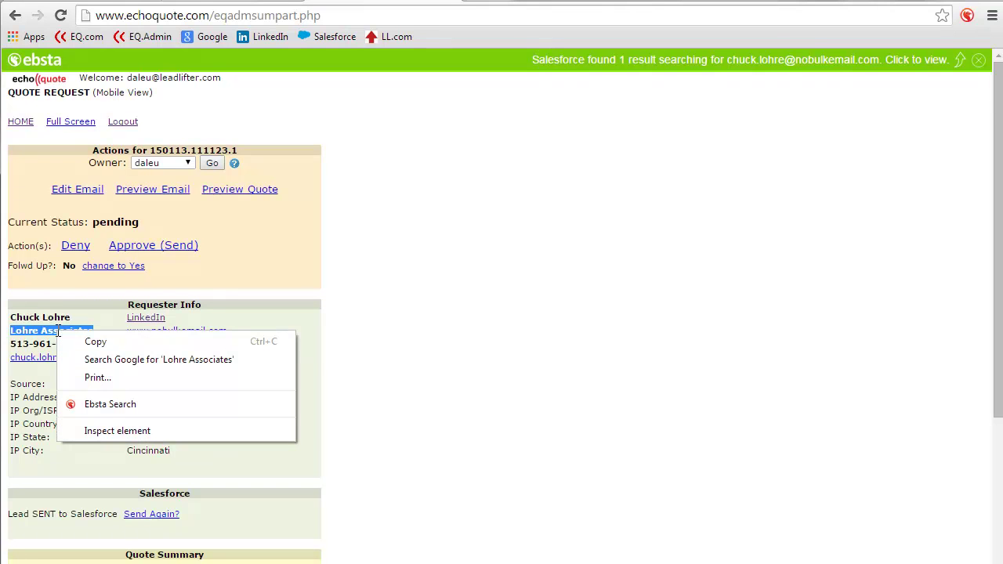
click(110, 404)
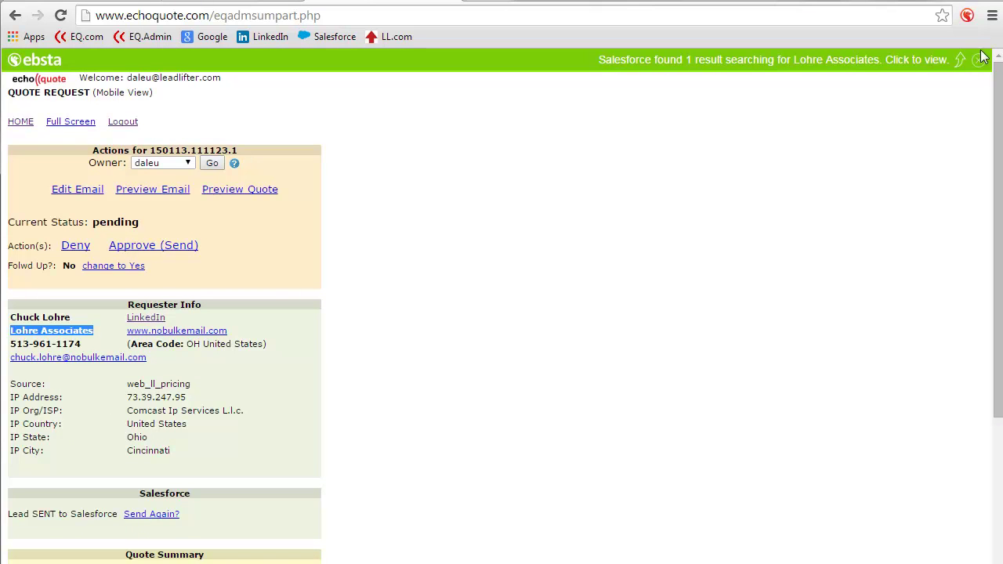
click(967, 16)
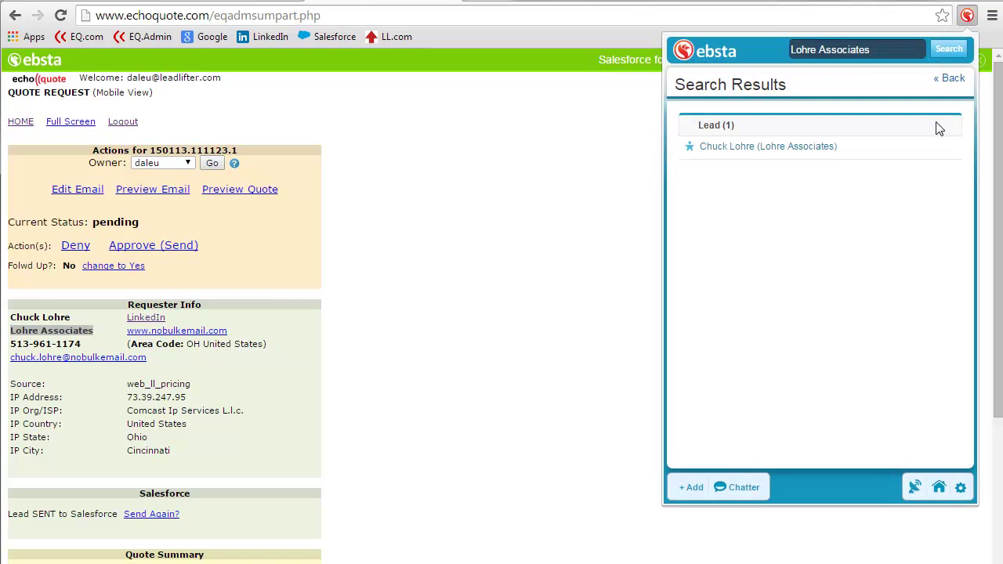
click(948, 78)
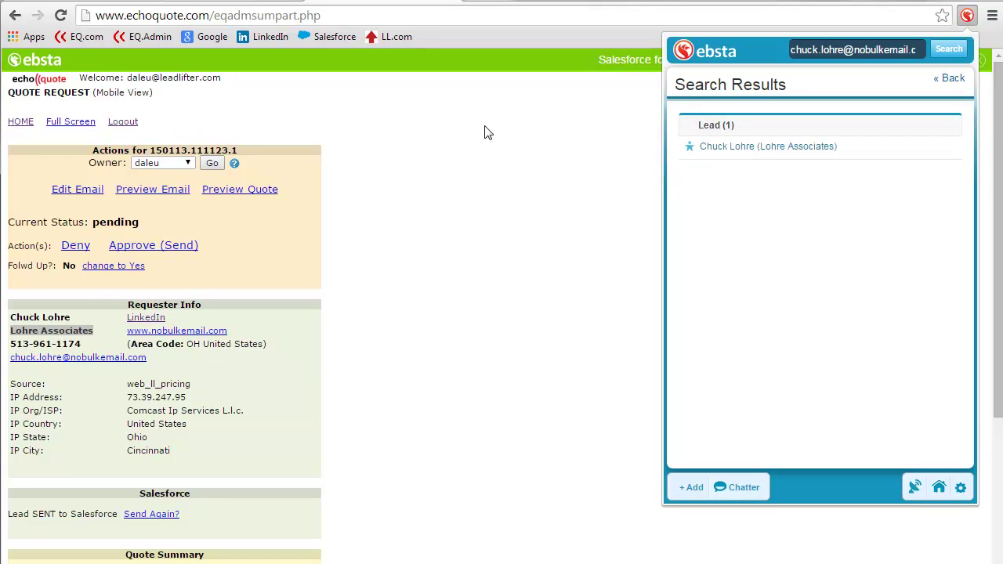
click(282, 129)
- Open the full quote requests list and run an Ebsta search on the account name Lohre Associates there
click(19, 123)
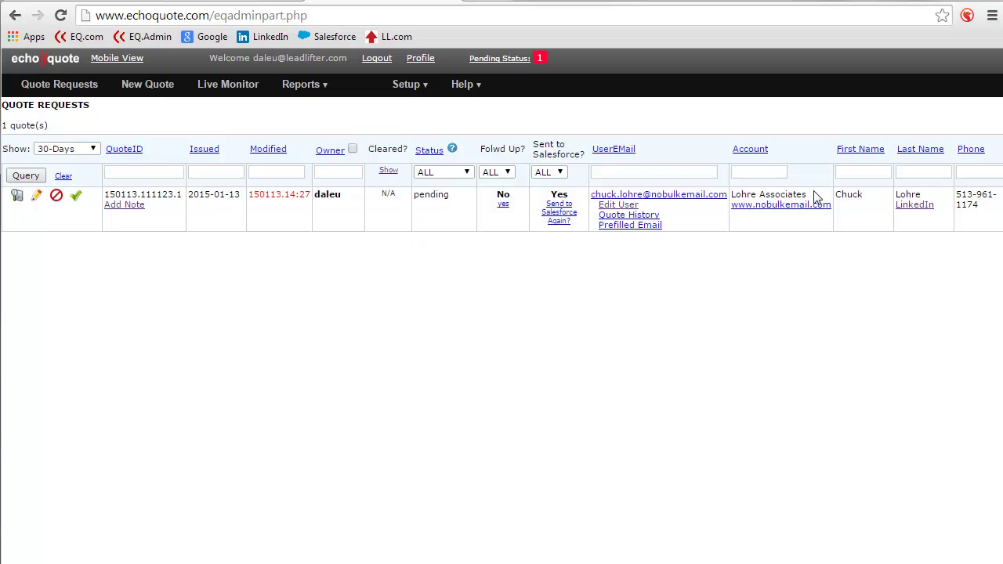
drag(807, 195, 732, 197)
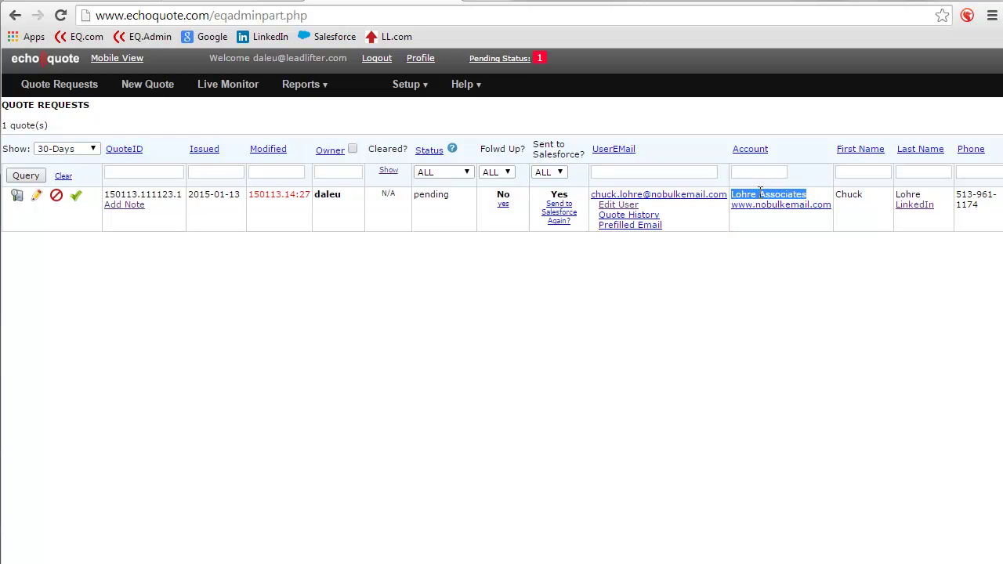
right_click(760, 191)
click(790, 266)
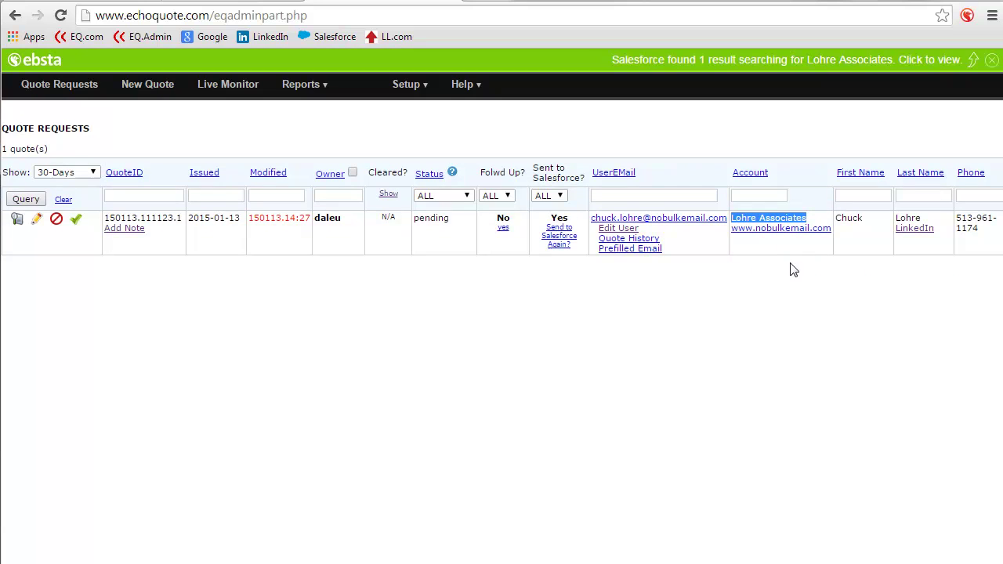
click(973, 61)
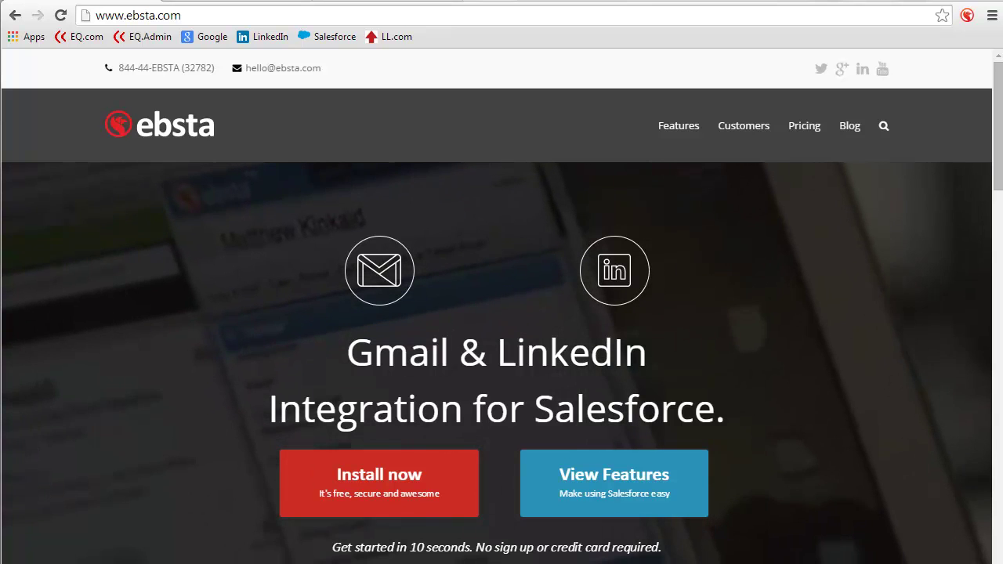
click(215, 14)
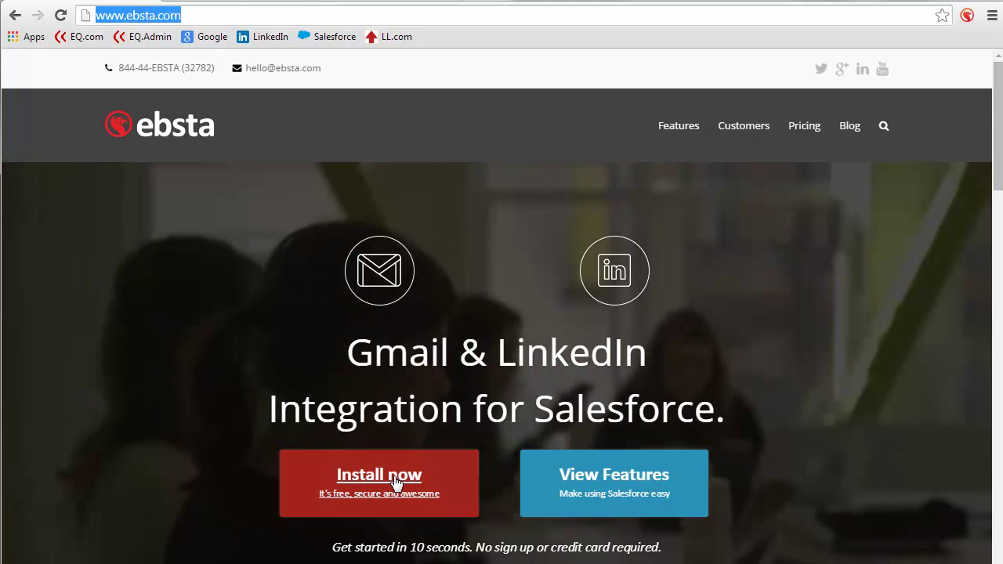
click(395, 480)
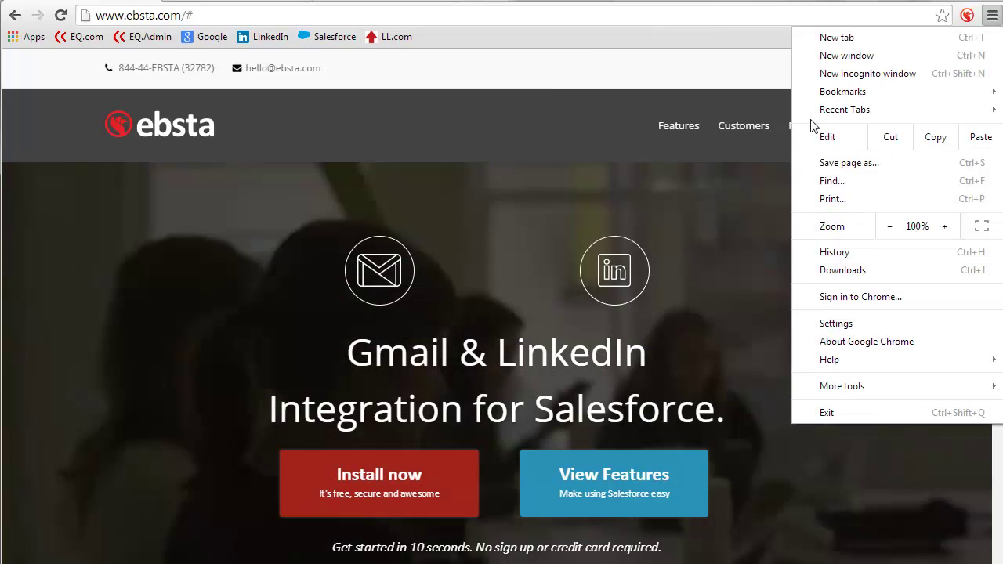
- Open the browser's extensions page to check the Ebsta For Salesforce entry, and return to the Ebsta website
click(760, 49)
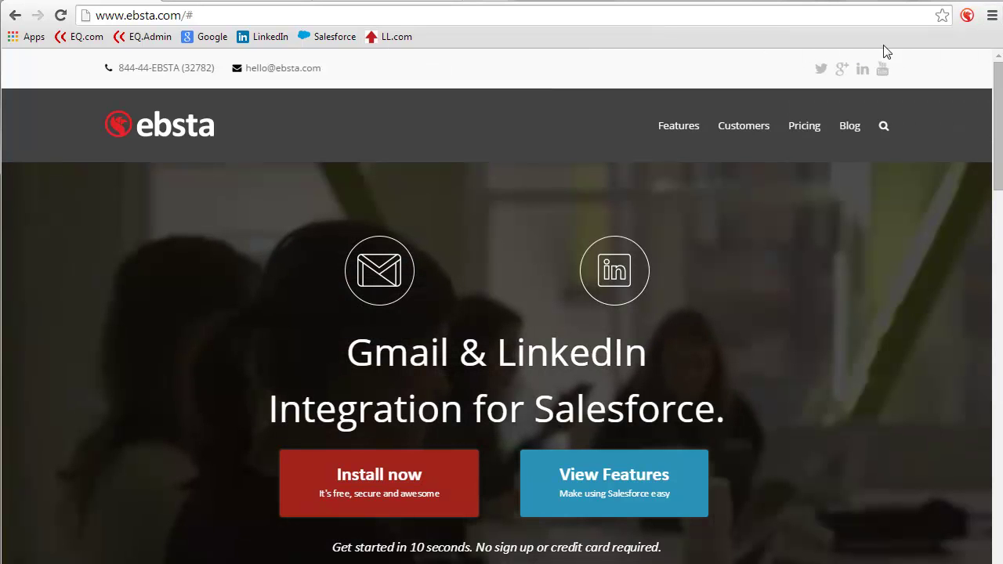
click(991, 17)
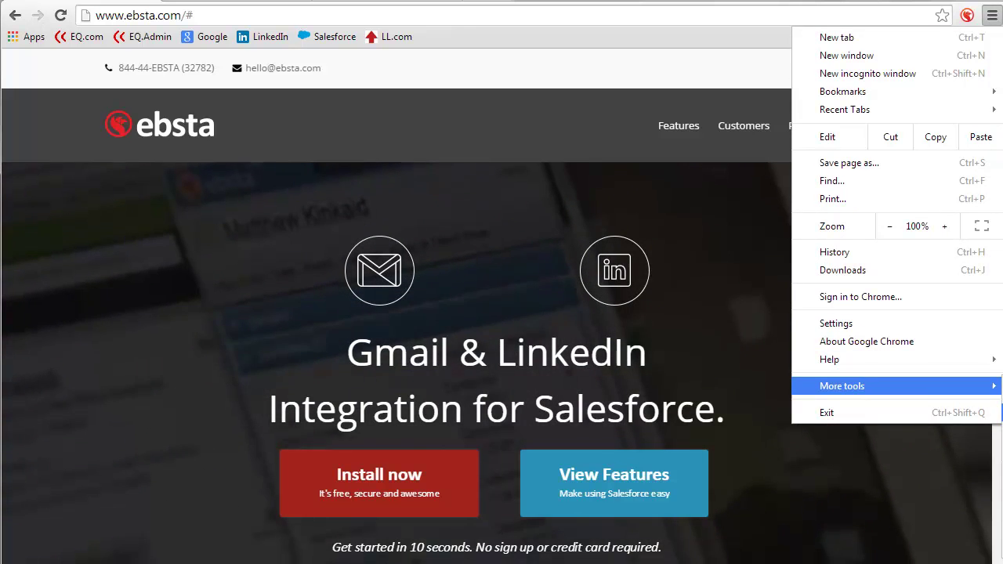
click(728, 423)
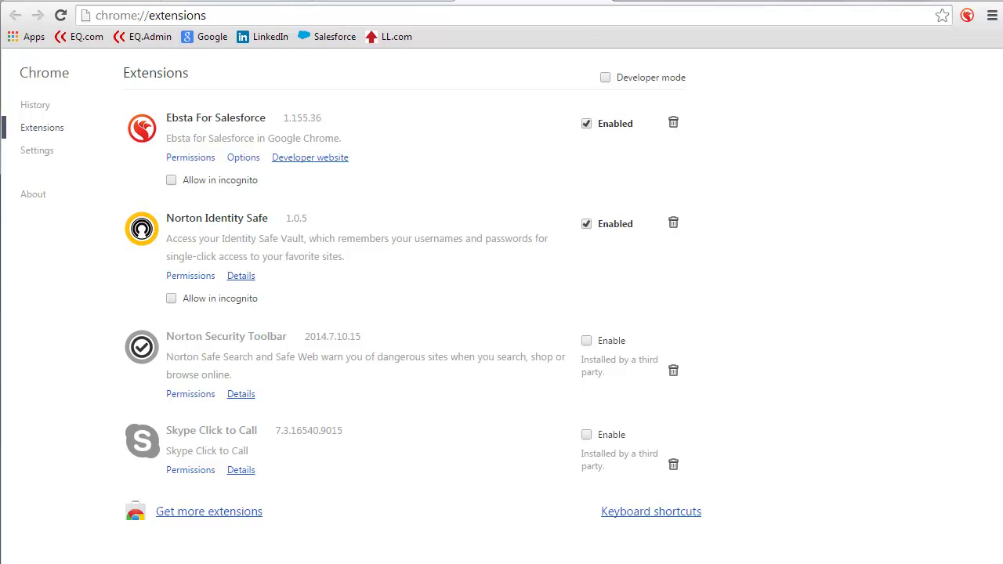
click(309, 158)
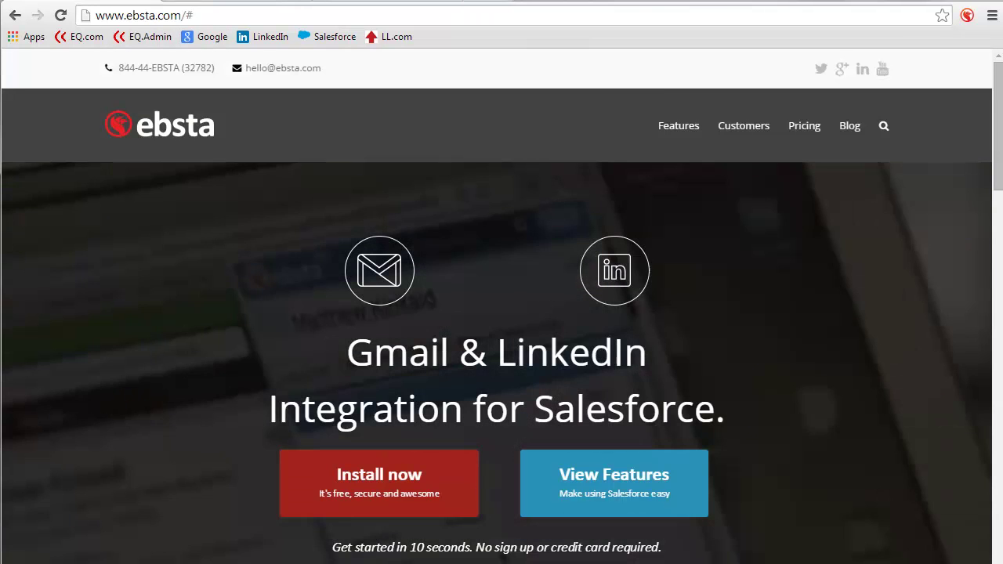